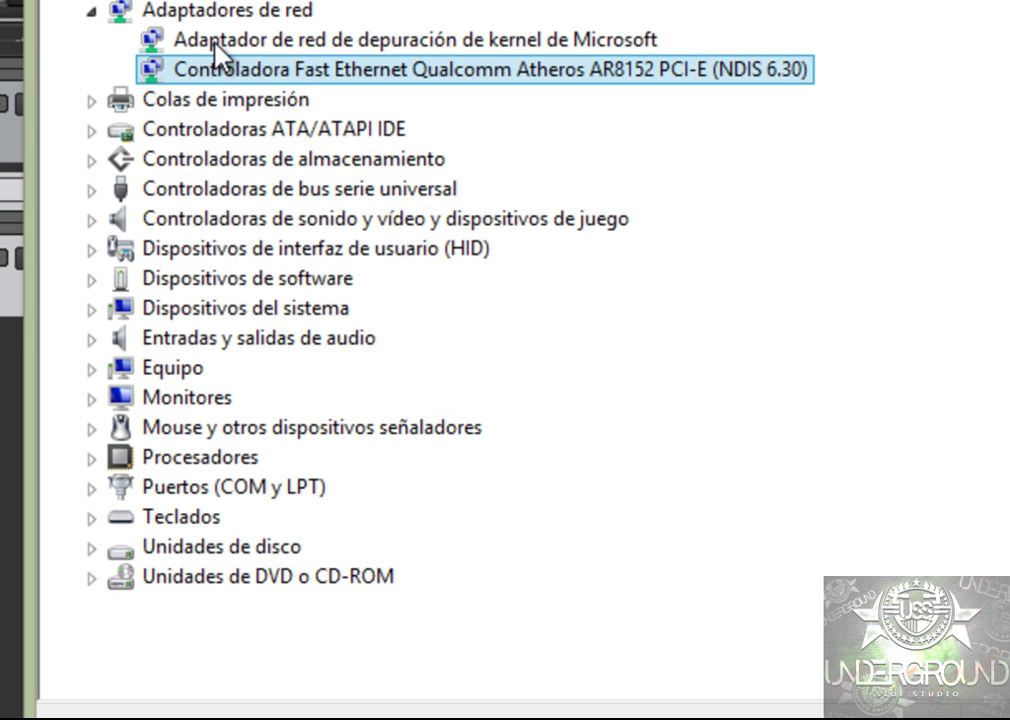
Re-expand Network adapters and select the Qualcomm Atheros AR8152 Fast Ethernet controller
left_click(195, 39)
left_click(200, 69)
left_click(92, 10)
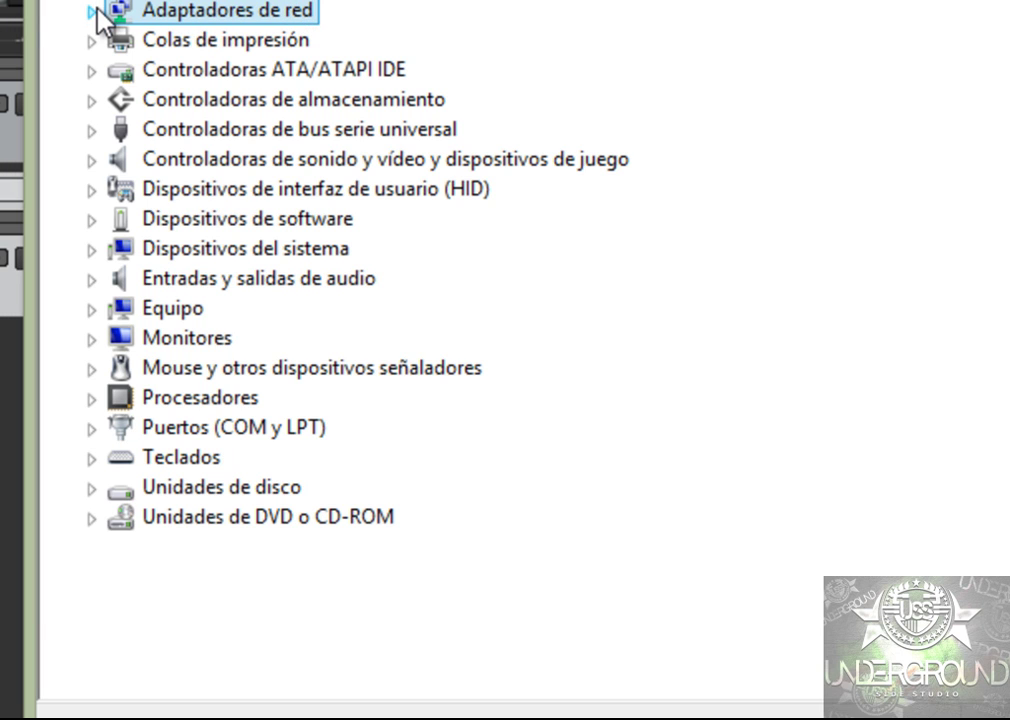
left_click(92, 10)
left_click(375, 70)
key("Up")
key("Down")
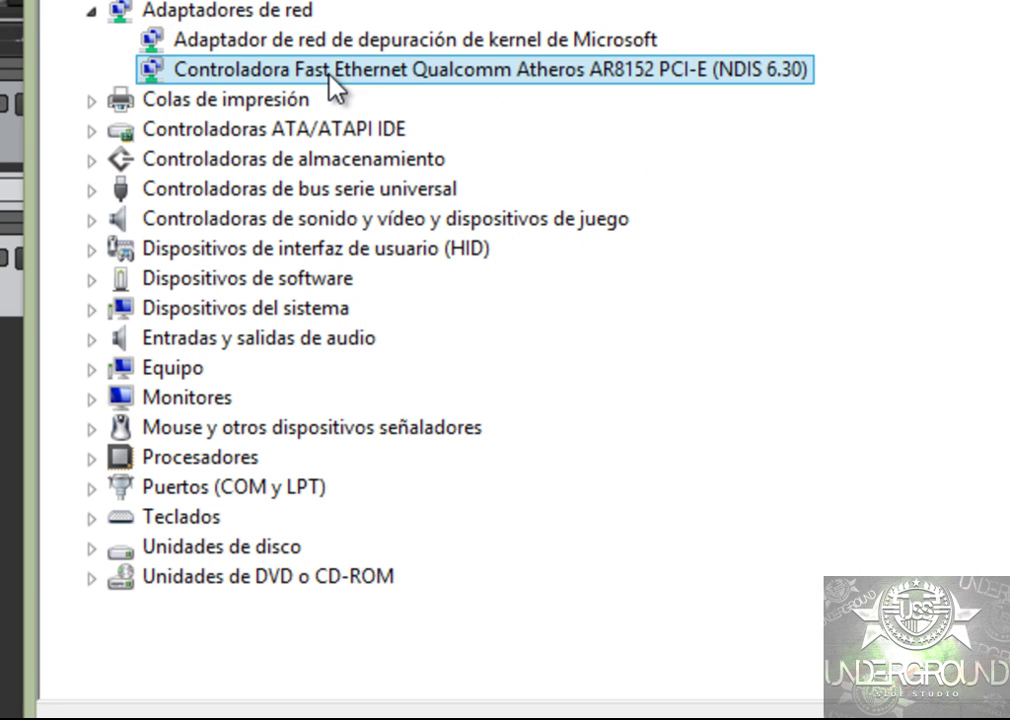
Disable the Qualcomm Atheros AR8152 controller via Deshabilitar, confirming with Sí
left_click(360, 40)
right_click(360, 69)
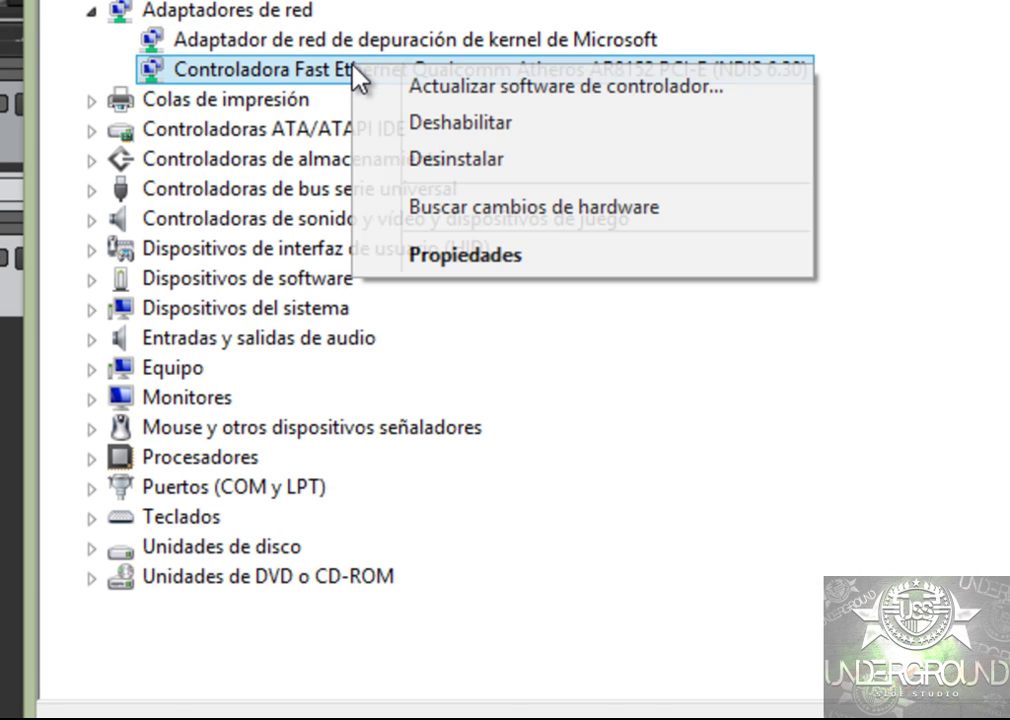
left_click(463, 124)
left_click(810, 383)
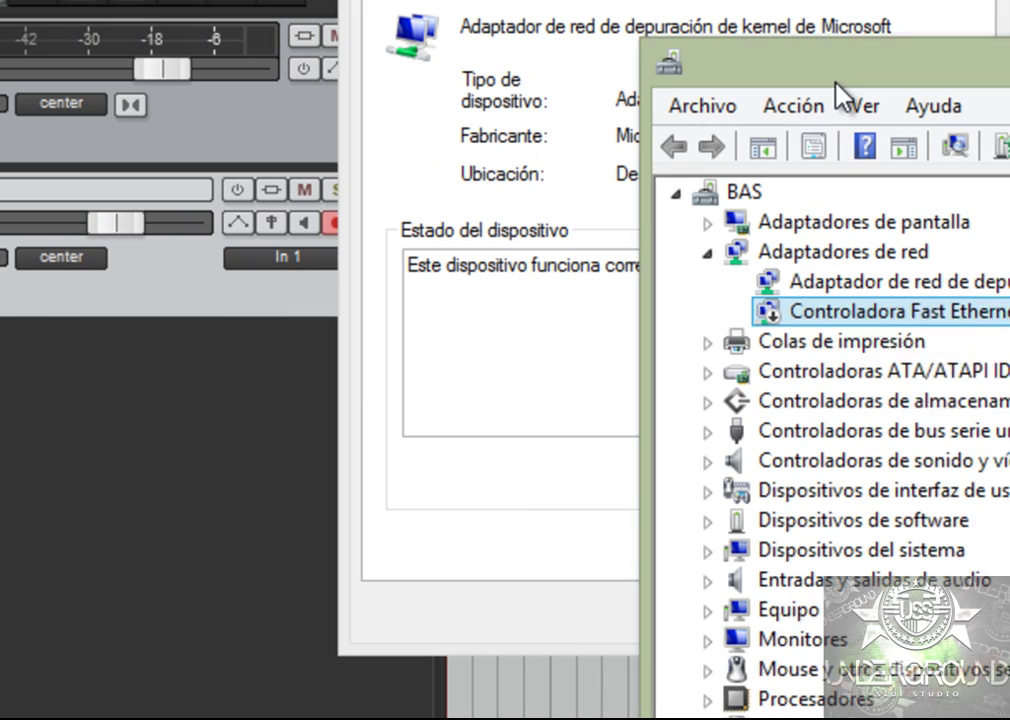
Close the AR8152 properties window and drag Device Manager to the lower left to reveal REAPER
left_click_drag(400, 65, 790, 85)
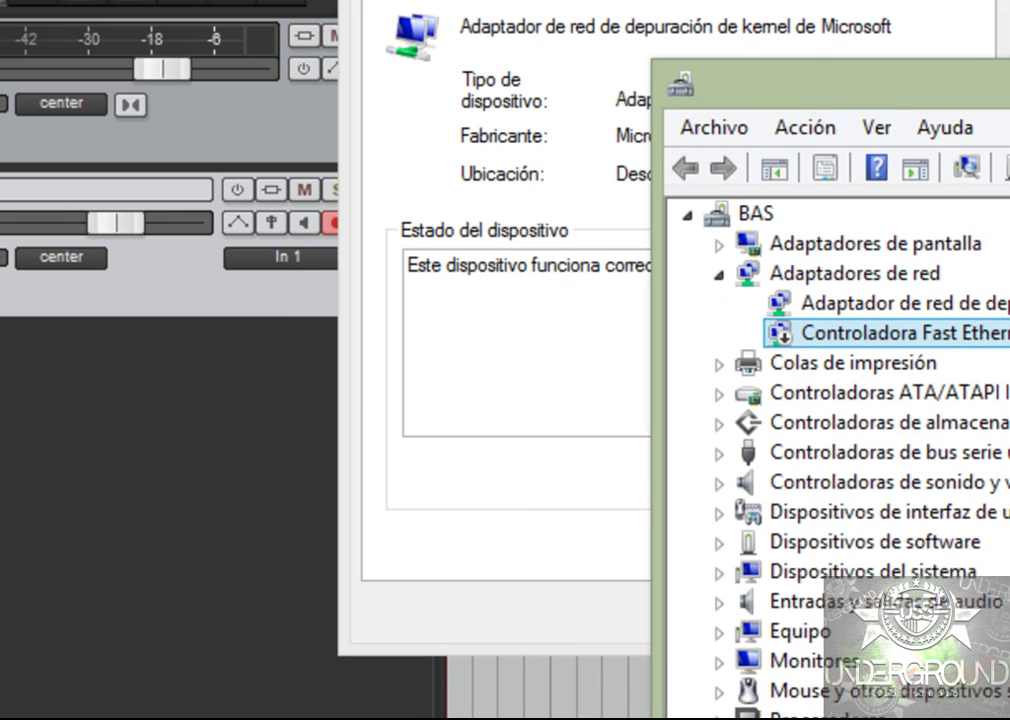
left_click(500, 350)
left_click(790, 610)
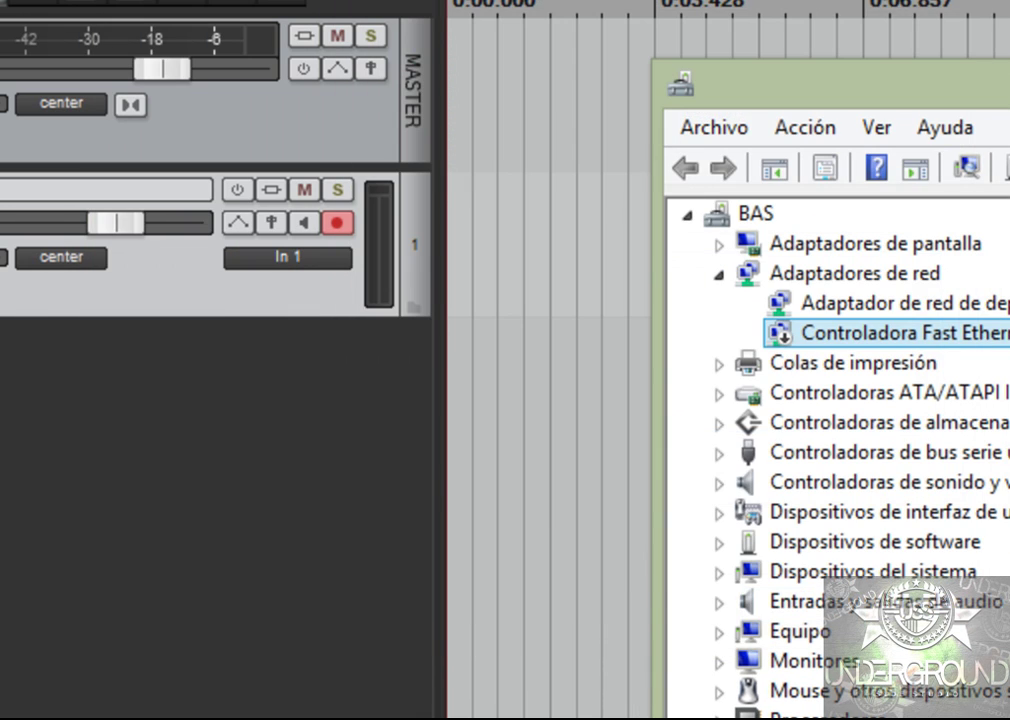
left_click_drag(930, 85, 530, 460)
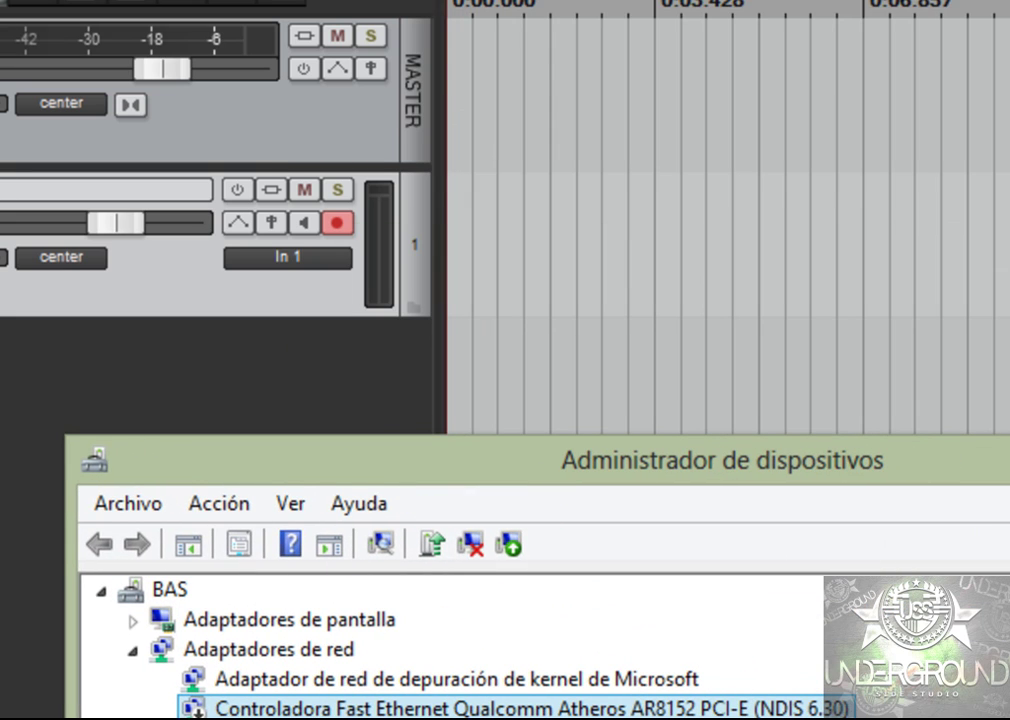